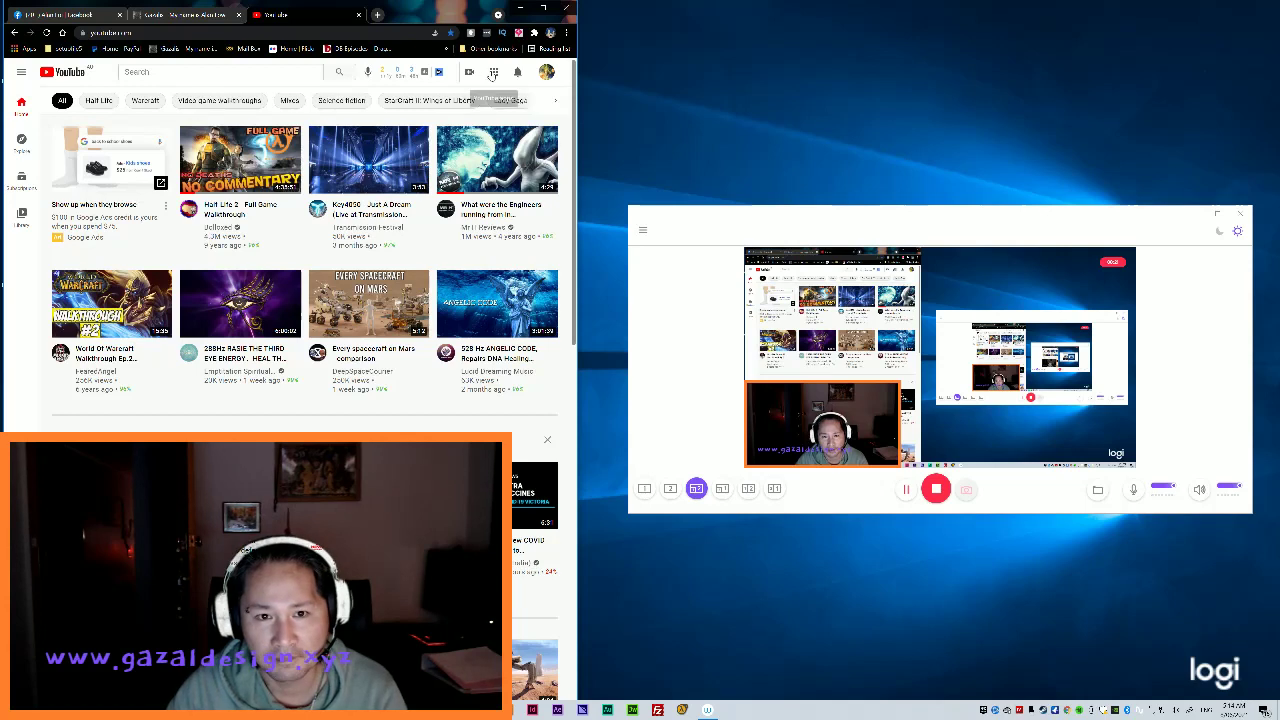
Choose 'Upload video' from YouTube Studio's Create menu to open the upload dialog
click(473, 80)
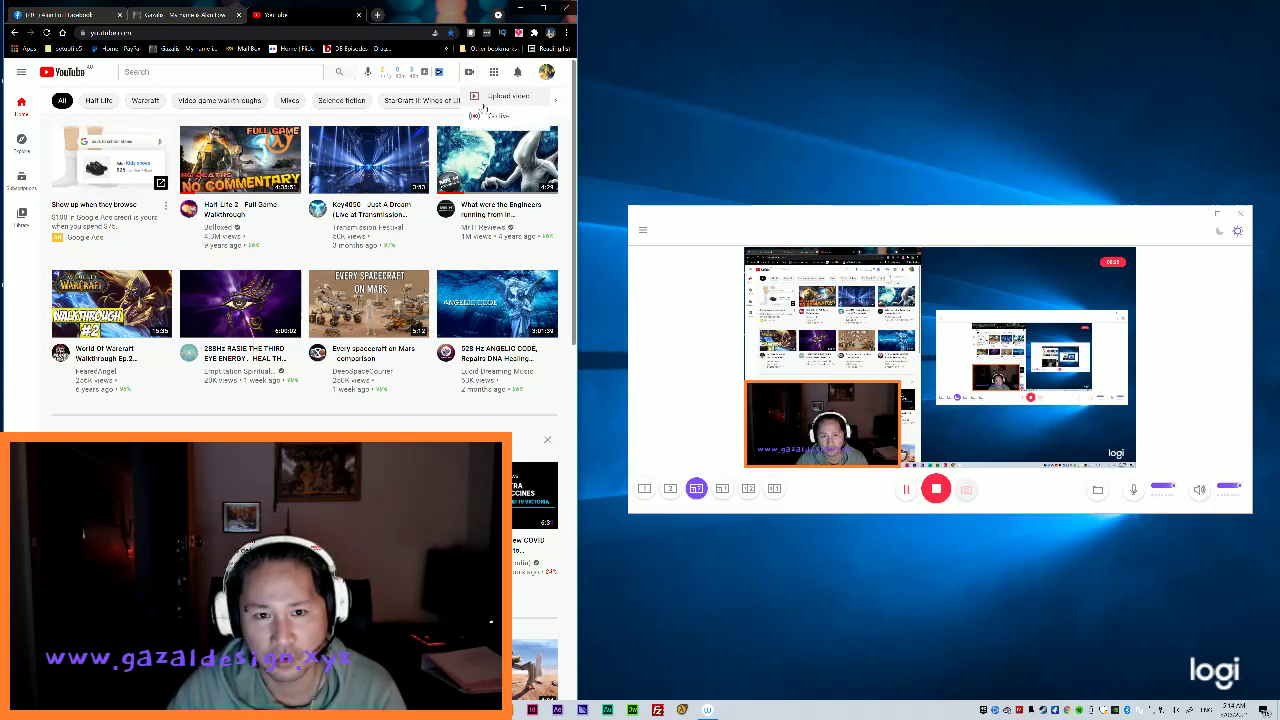
click(500, 100)
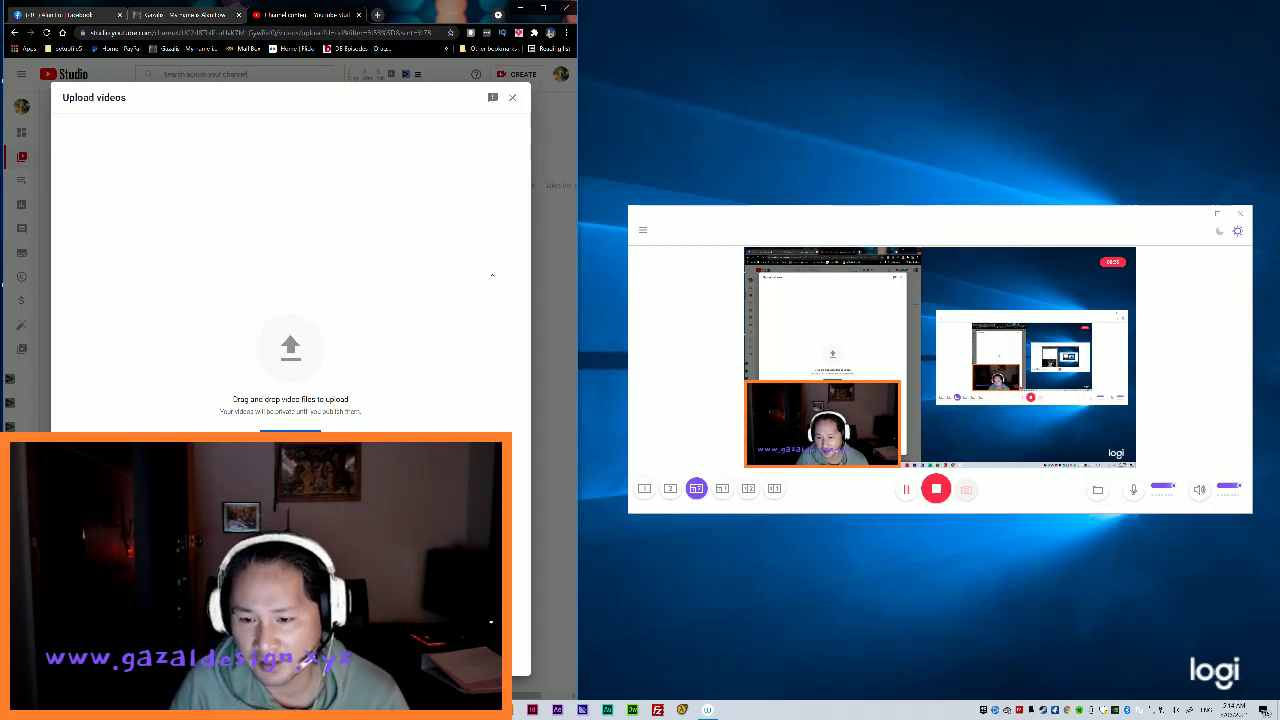
Minimize the browser window, leaving the upload dialog open, to show the desktop icons
click(521, 8)
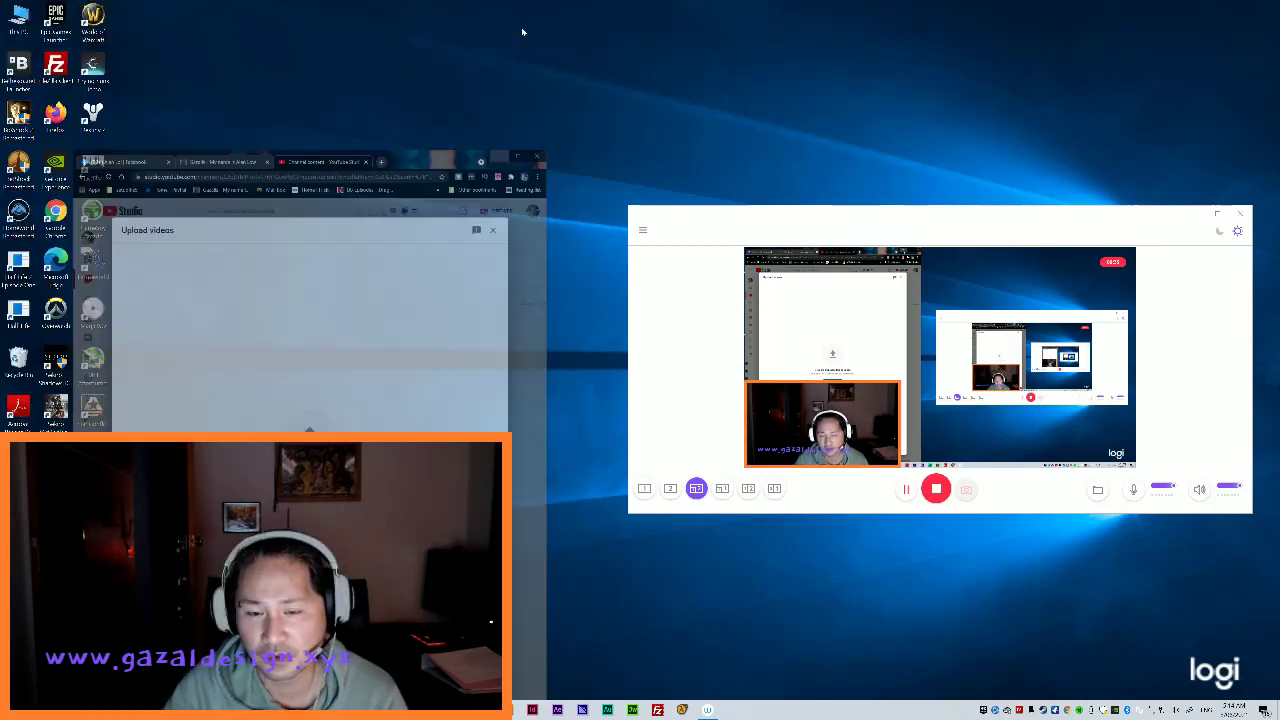